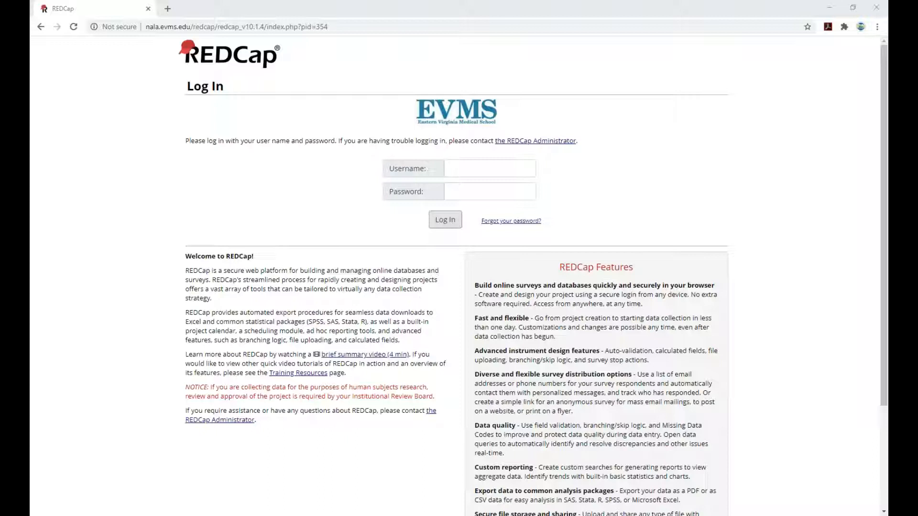
Log in to REDCap with the account's username and password.
left_click(507, 168)
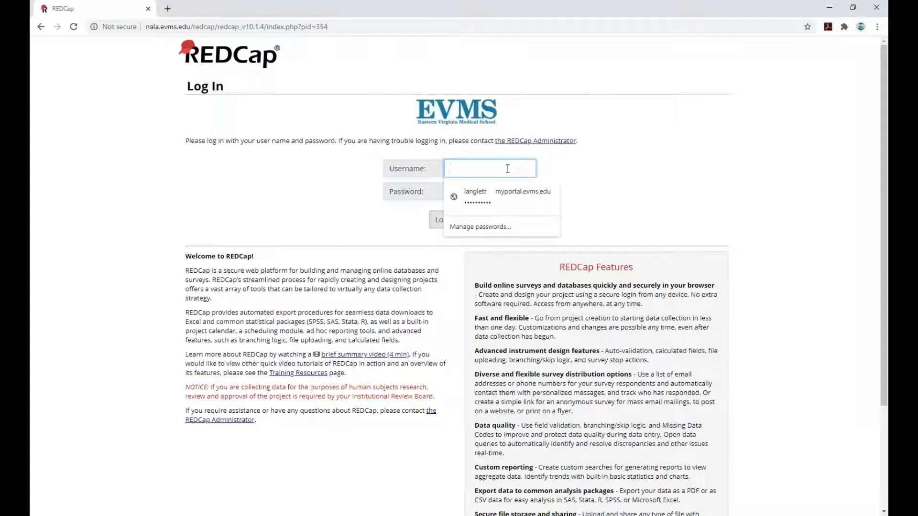
key("Tab")
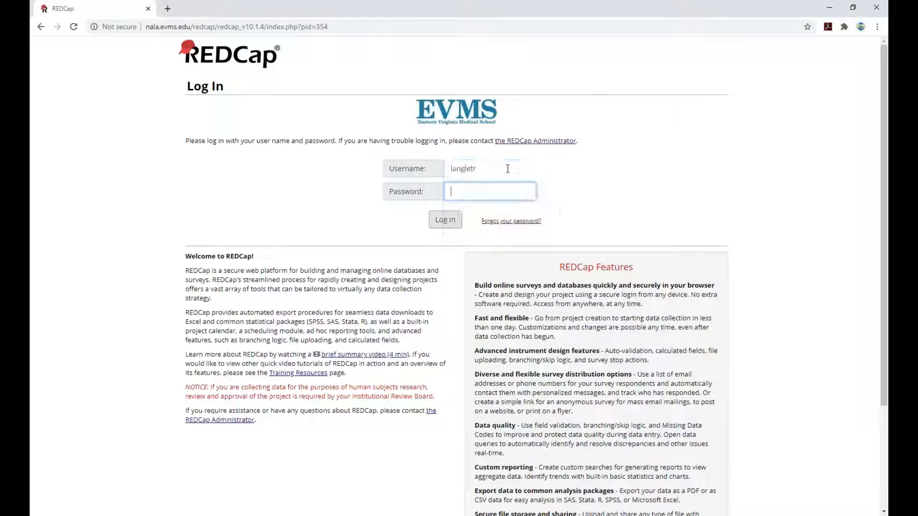
type("********")
key("Return")
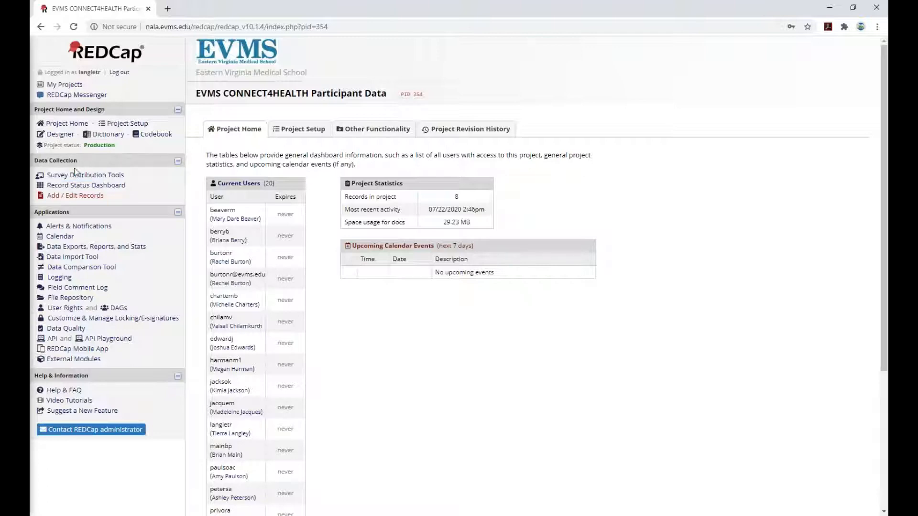
Open the Record Status Dashboard and go to record TEST 1's home page.
left_click(69, 188)
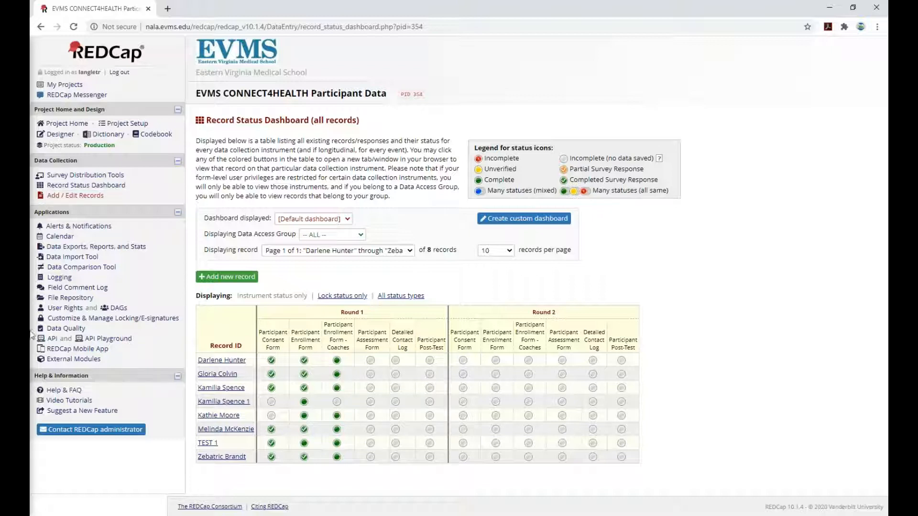
left_click(203, 444)
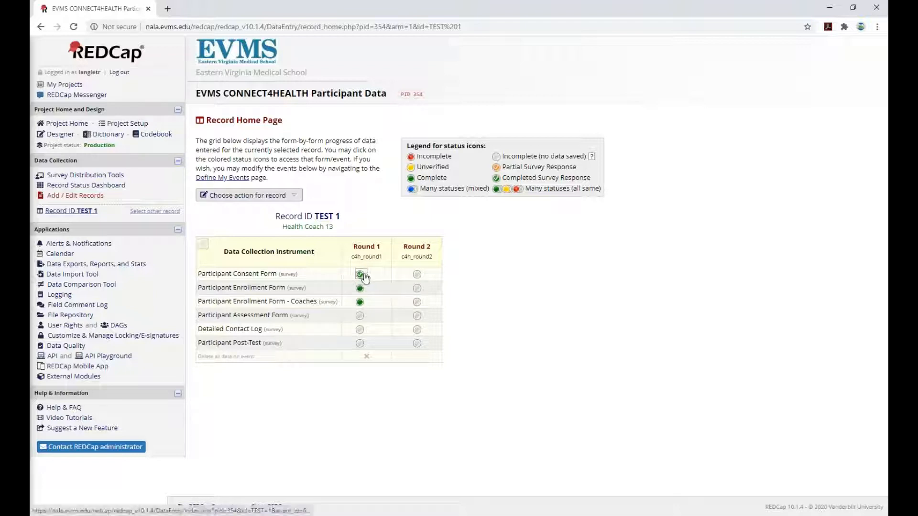
Review TEST 1's Round 1 Participant Enrollment Form - Coaches, then return to the record home page.
left_click(360, 302)
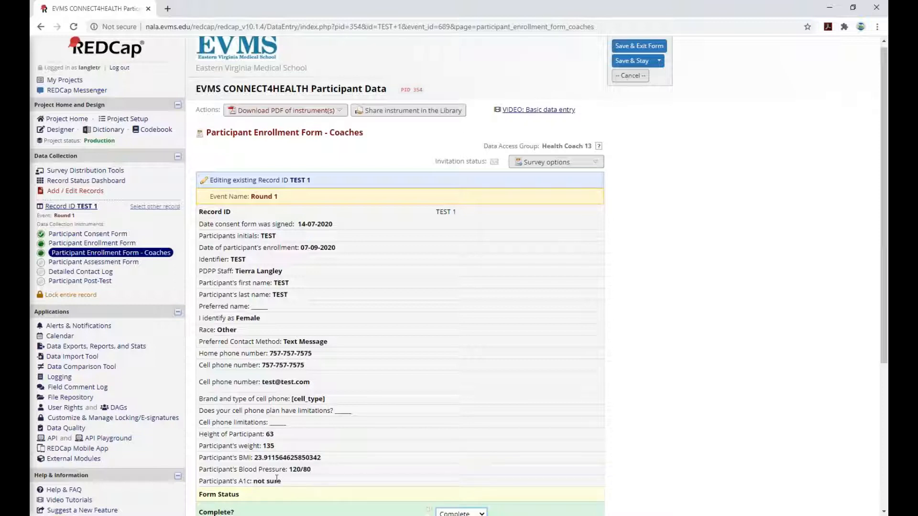
scroll(285, 477, "down", 1)
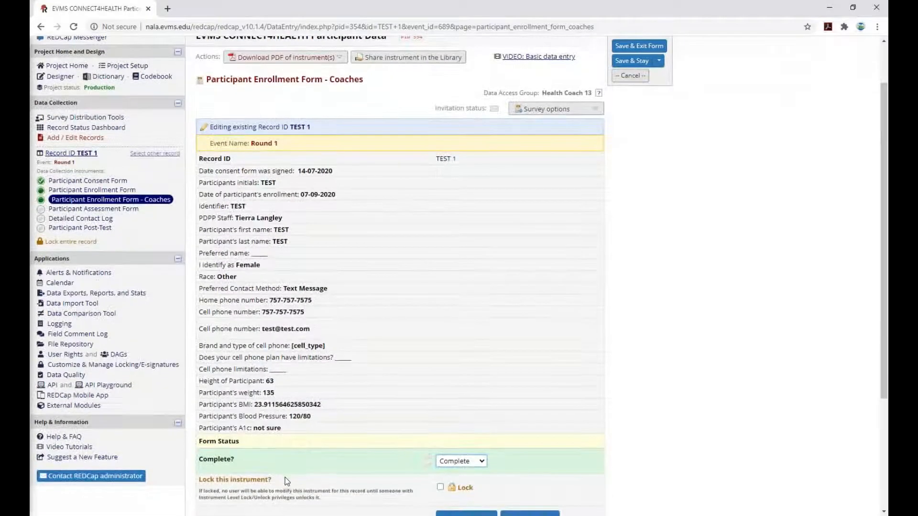
scroll(285, 477, "up", 1)
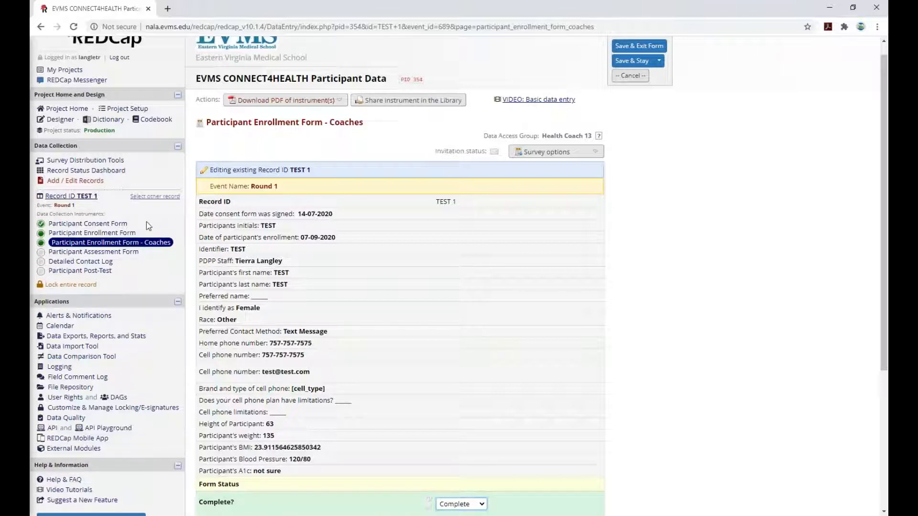
left_click(70, 196)
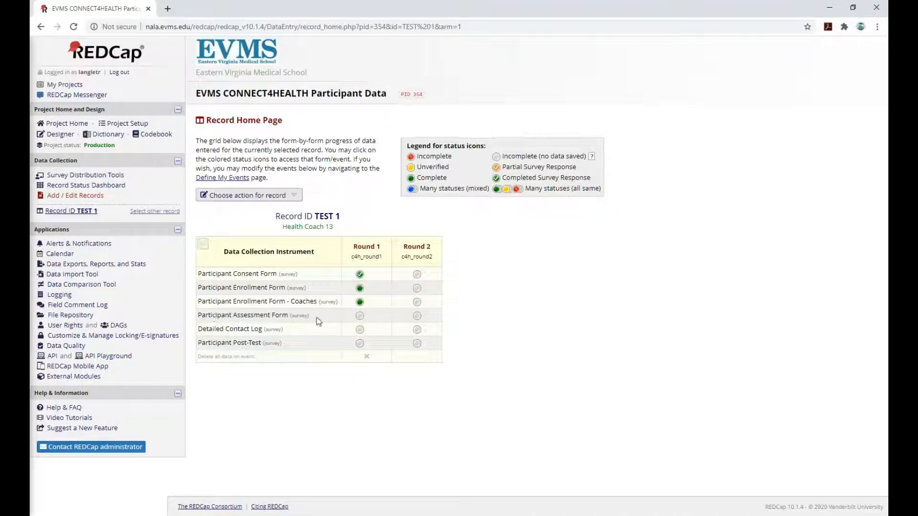
Set TEST 1's Round 1 Participant Assessment Form status to Complete and save it.
left_click(360, 318)
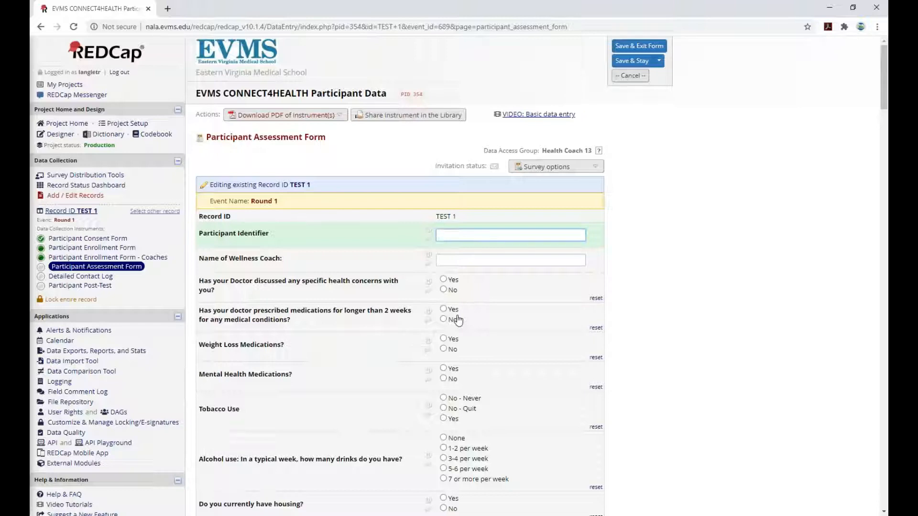
scroll(506, 310, "down", 5)
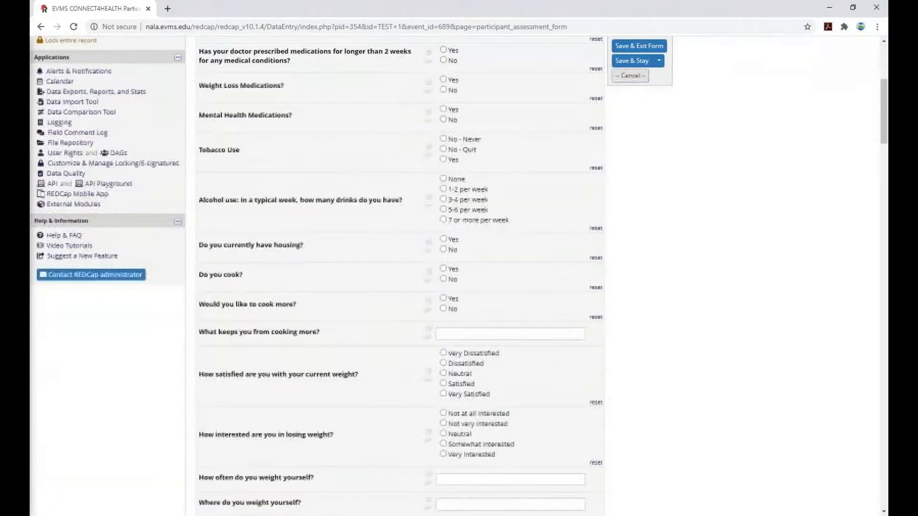
scroll(459, 274, "down", 10)
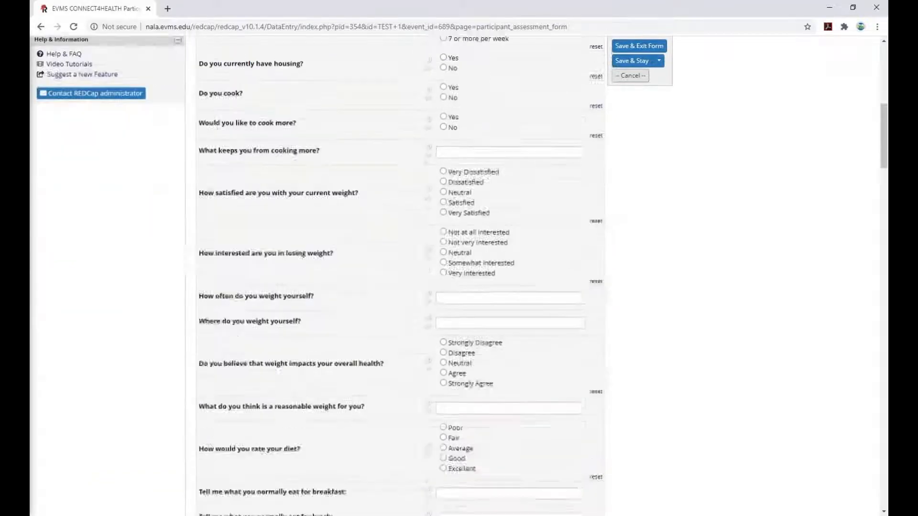
scroll(490, 479, "down", 20)
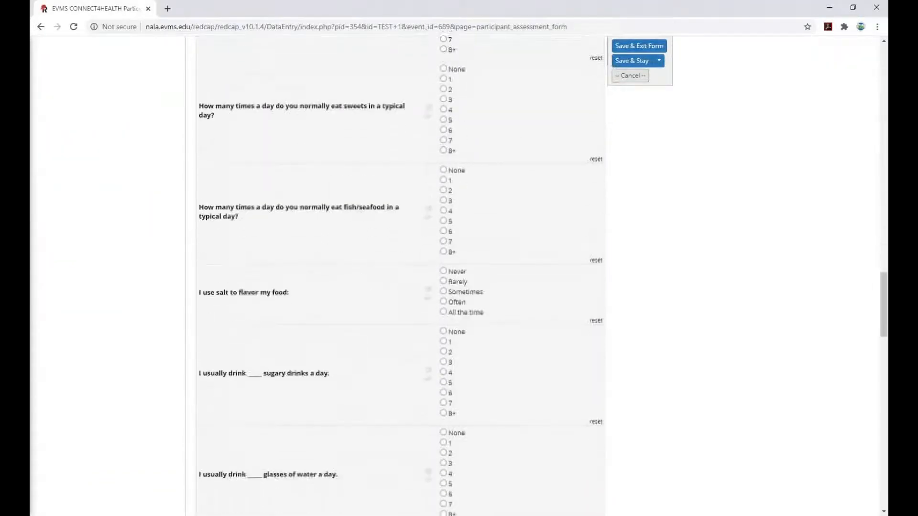
scroll(489, 479, "down", 11)
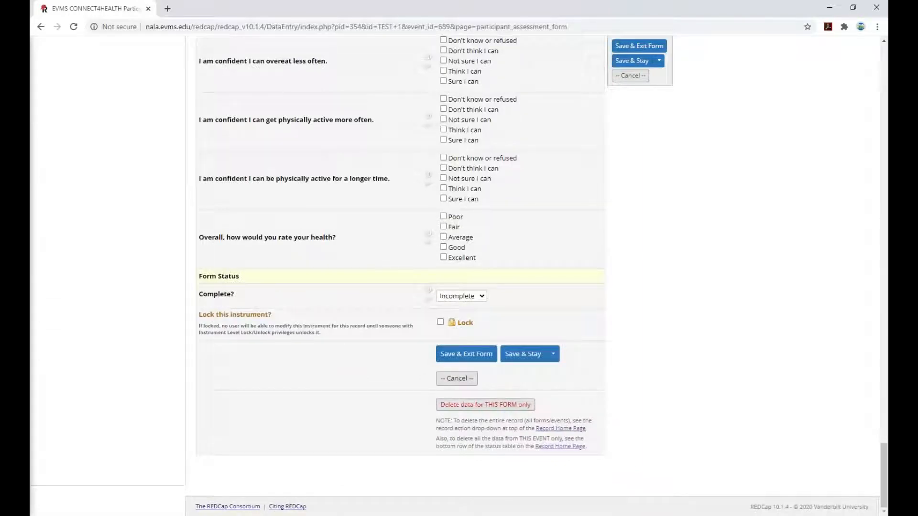
left_click(479, 297)
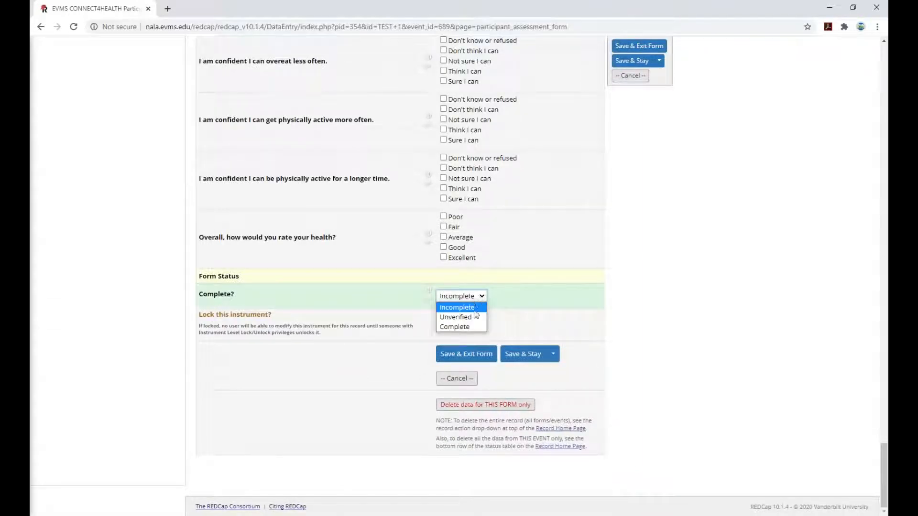
left_click(472, 327)
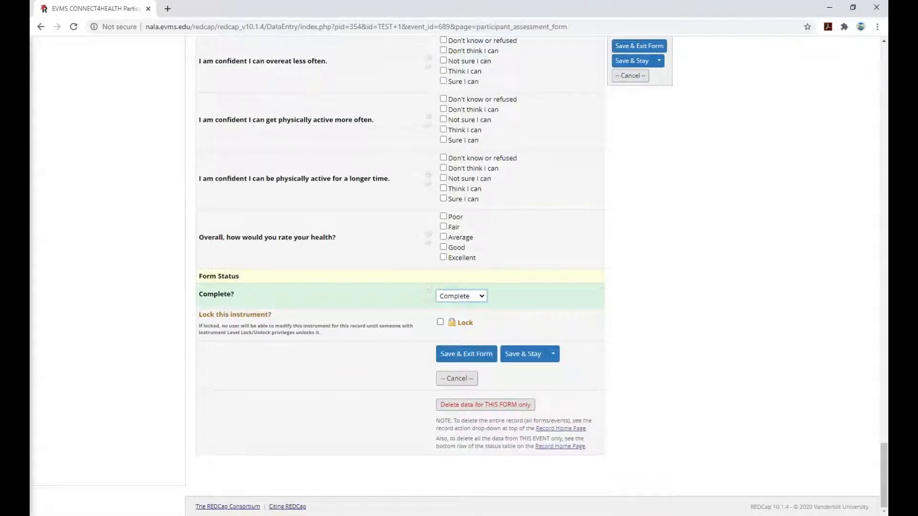
left_click(473, 355)
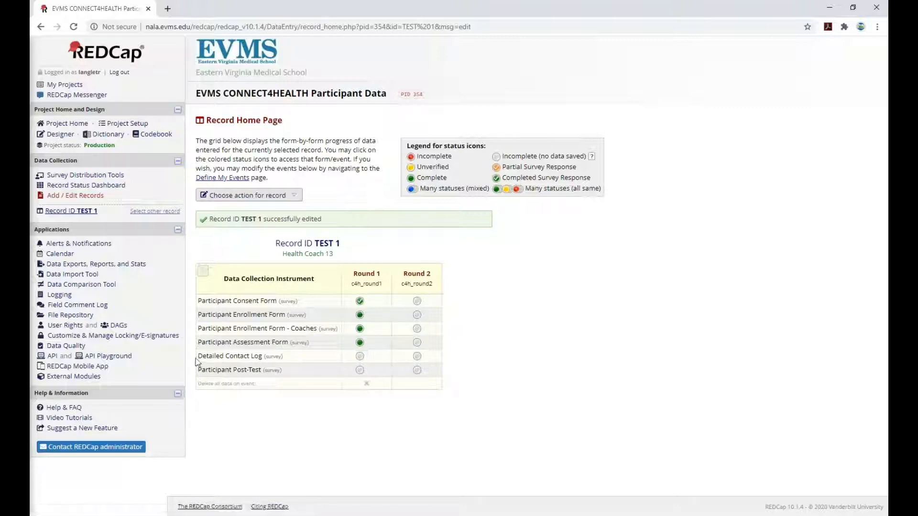
Open TEST 1's Round 1 Detailed Contact Log form.
left_click(360, 356)
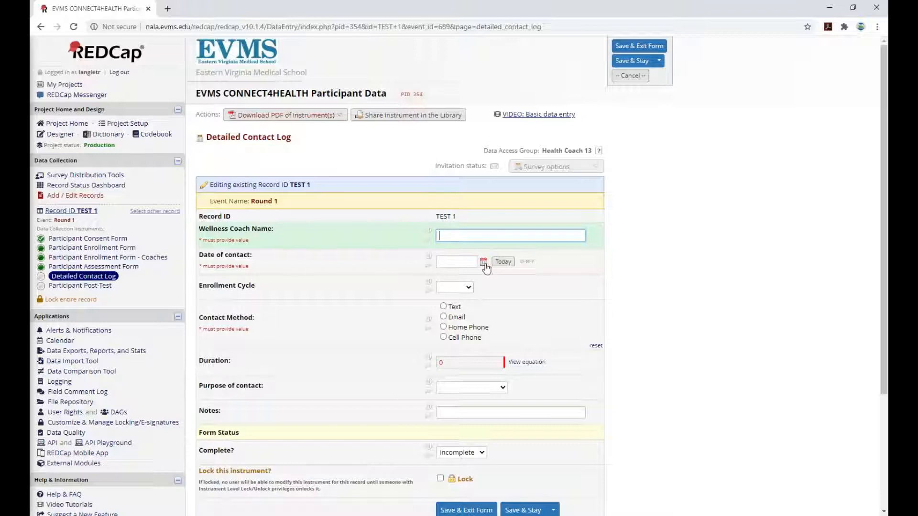
Set Enrollment Cycle to Cycle 1 and fill Date of contact with today's date.
left_click(453, 287)
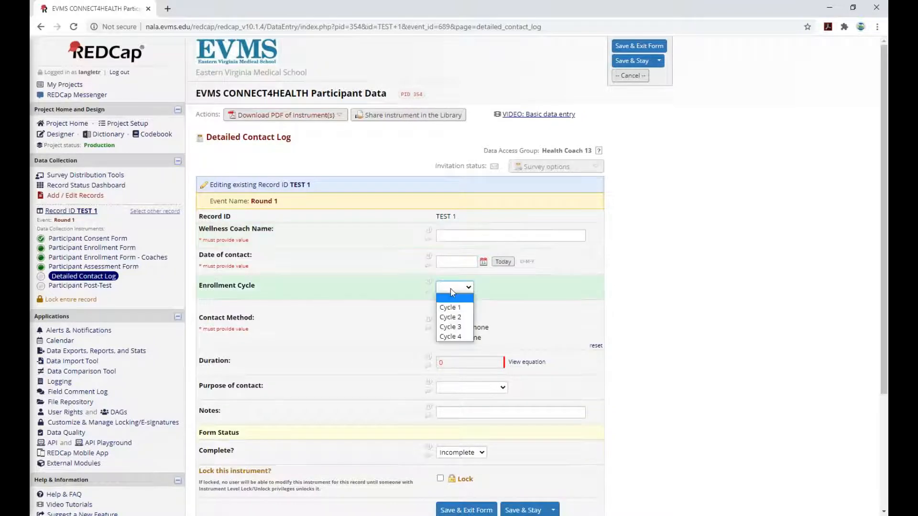
left_click(452, 292)
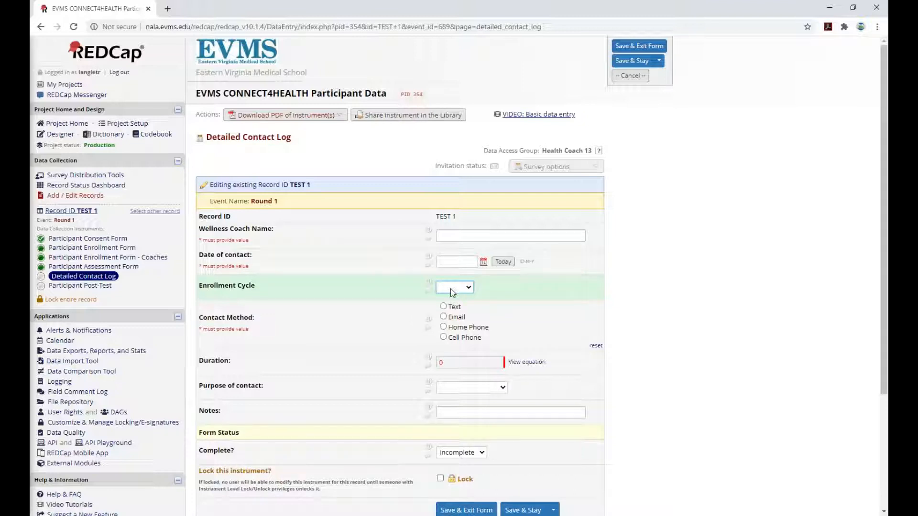
left_click(453, 290)
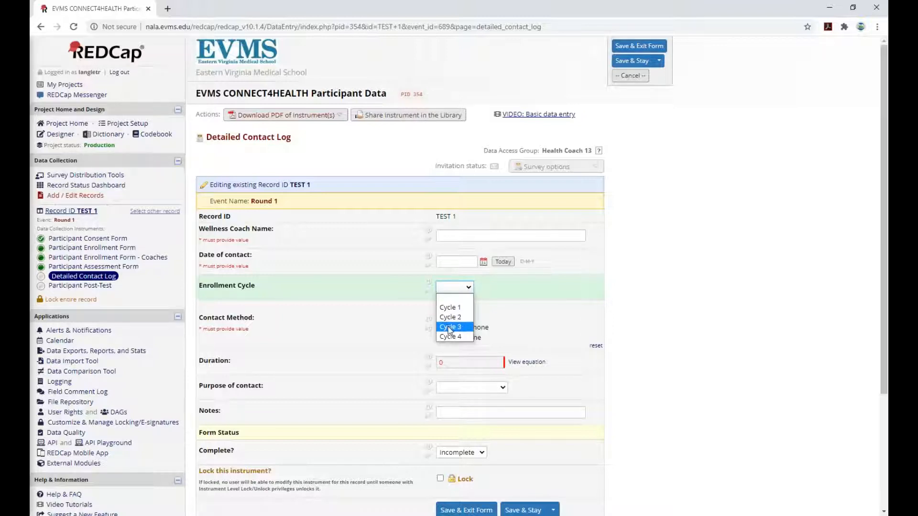
left_click(622, 300)
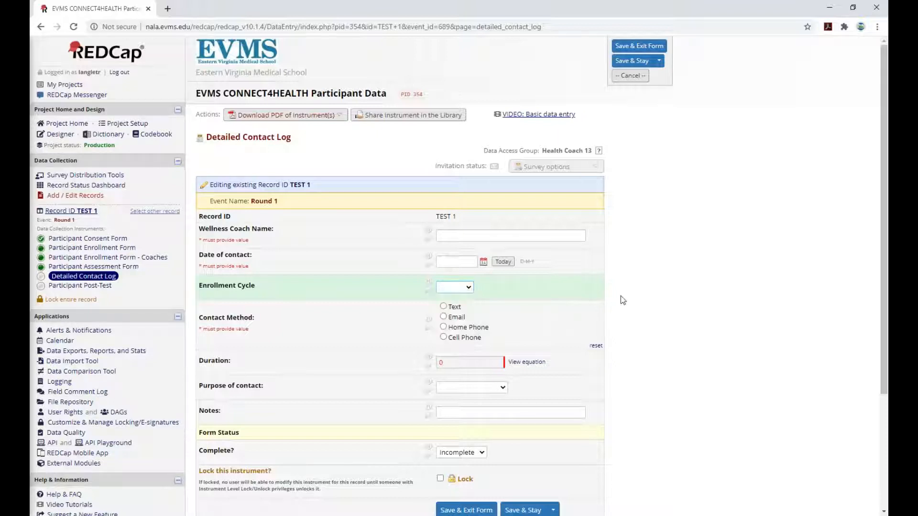
left_click(461, 288)
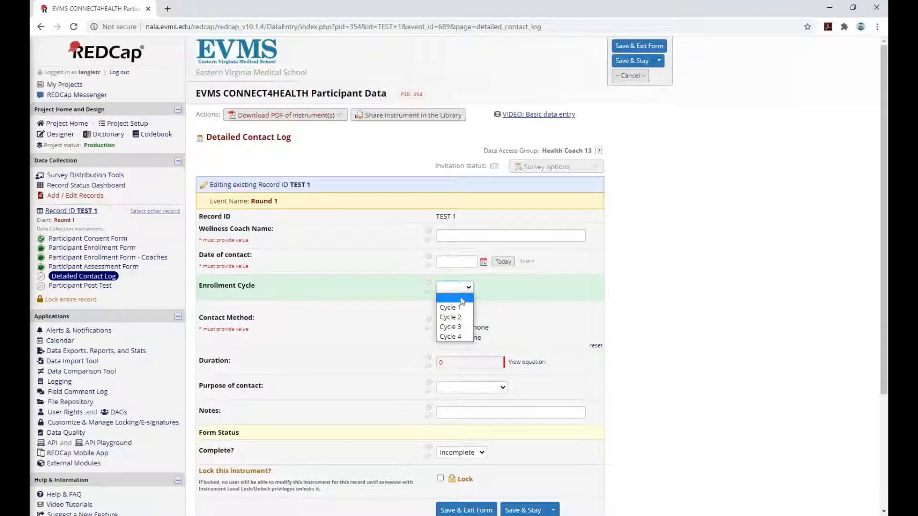
left_click(461, 301)
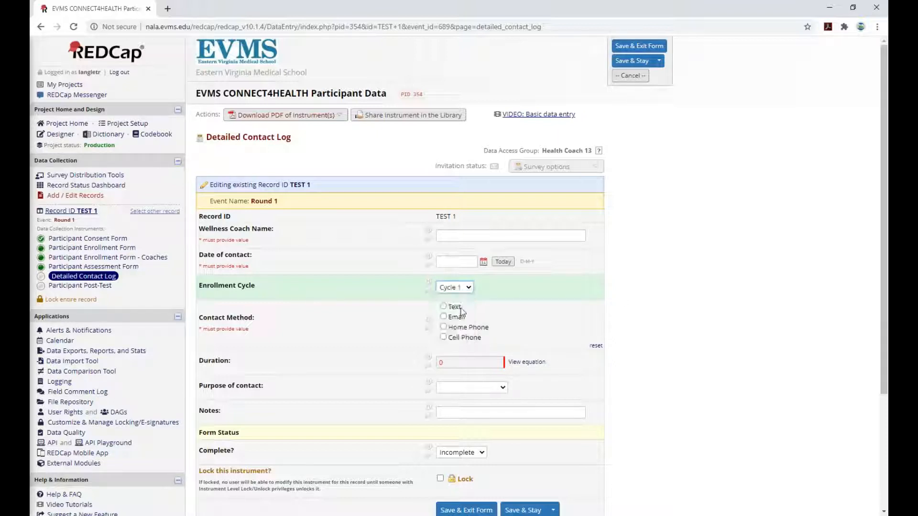
left_click(503, 262)
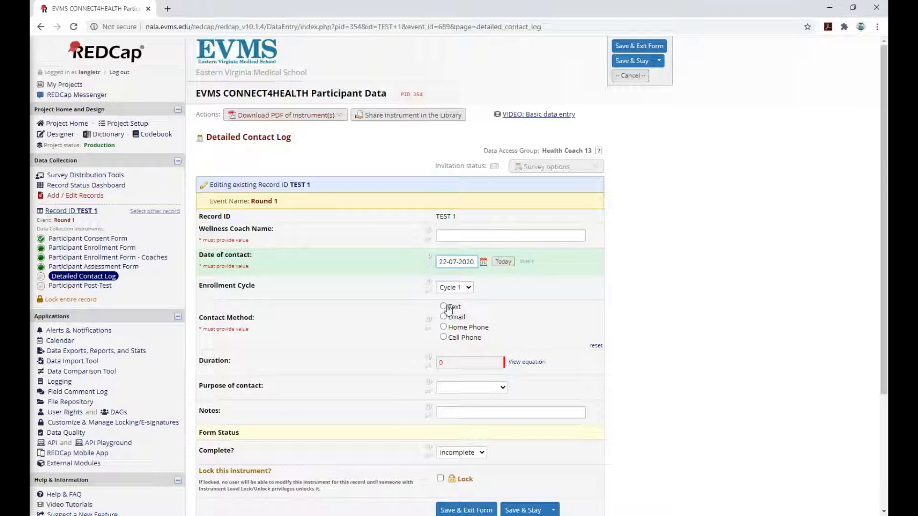
Record Cell Phone as contact method, Start Time 5:50 and End time 6:30.
left_click(444, 337)
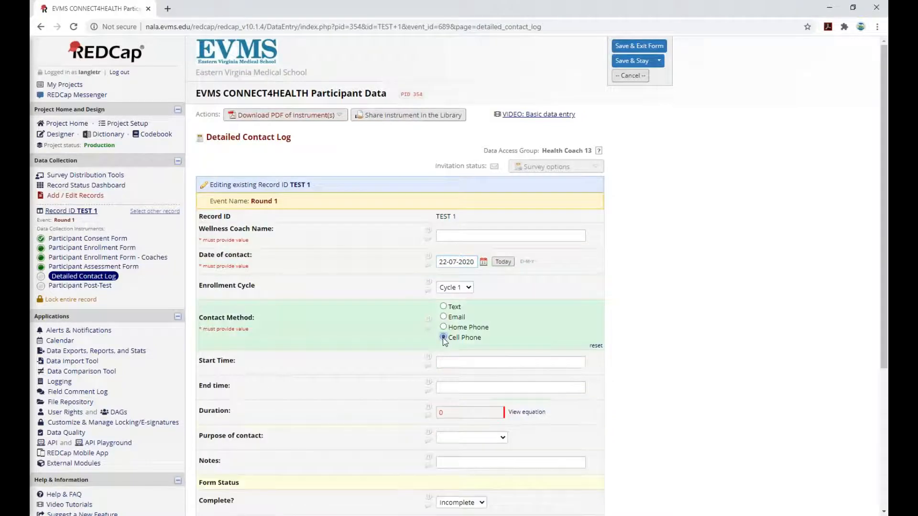
left_click(447, 363)
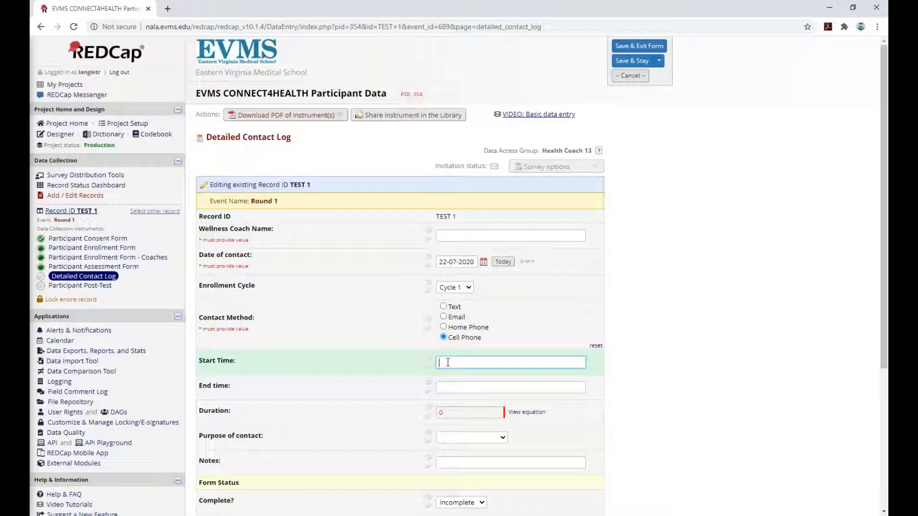
type("5:30")
left_click(448, 389)
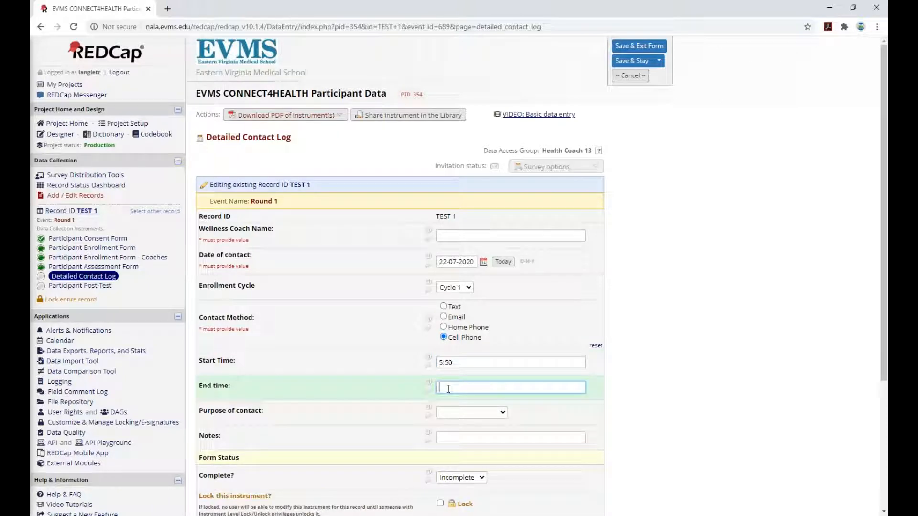
type("6:30")
left_click(628, 398)
left_click(493, 413)
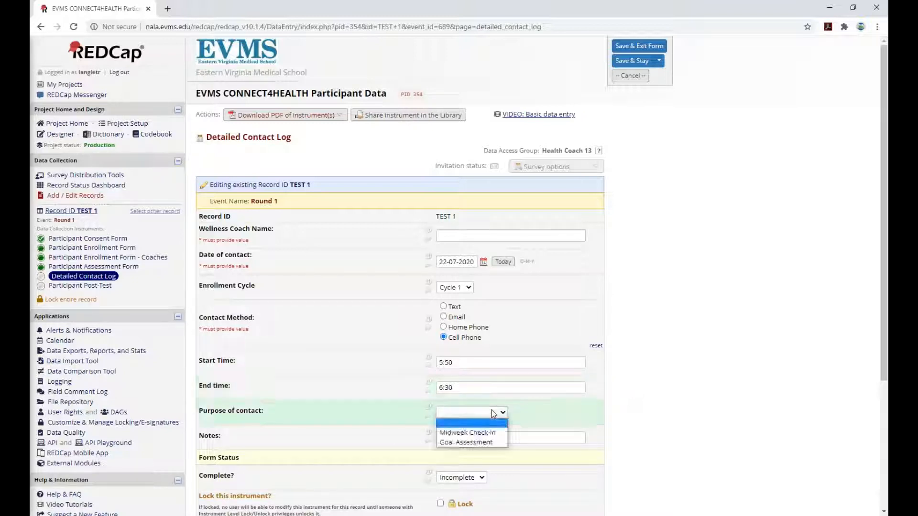
Choose Goal Assessment as the Purpose of contact to reveal the goal questions.
left_click(486, 441)
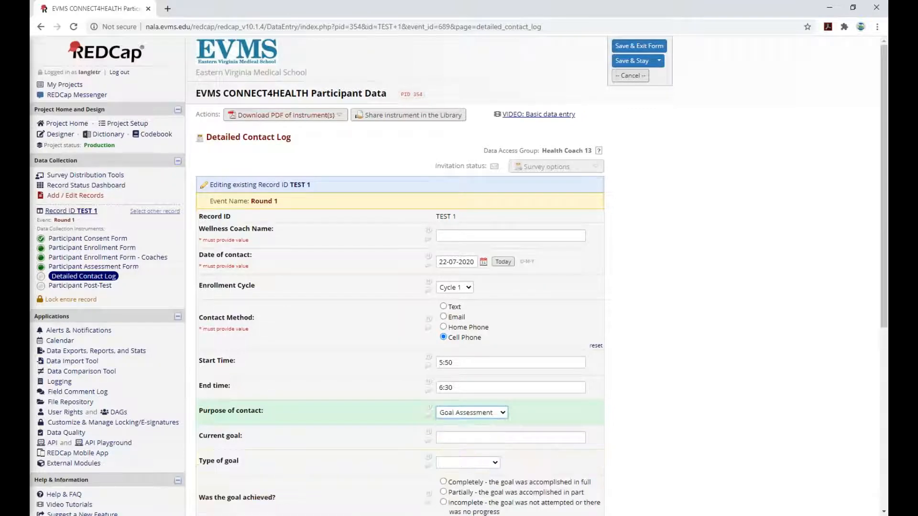
scroll(537, 422, "down", 3)
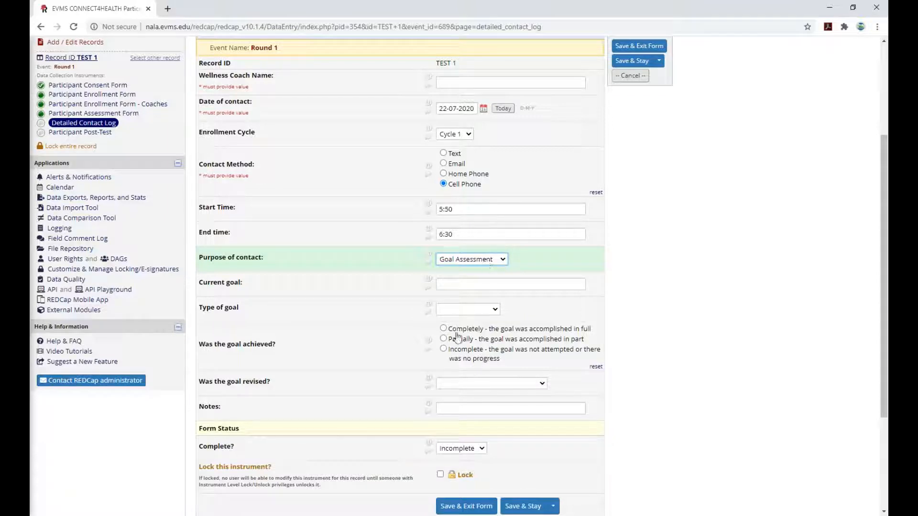
left_click(463, 268)
left_click(463, 276)
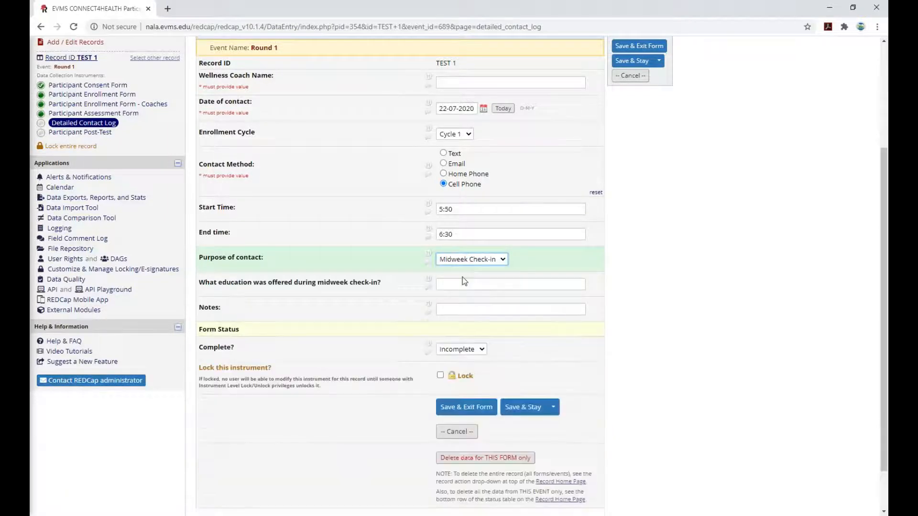
left_click(453, 284)
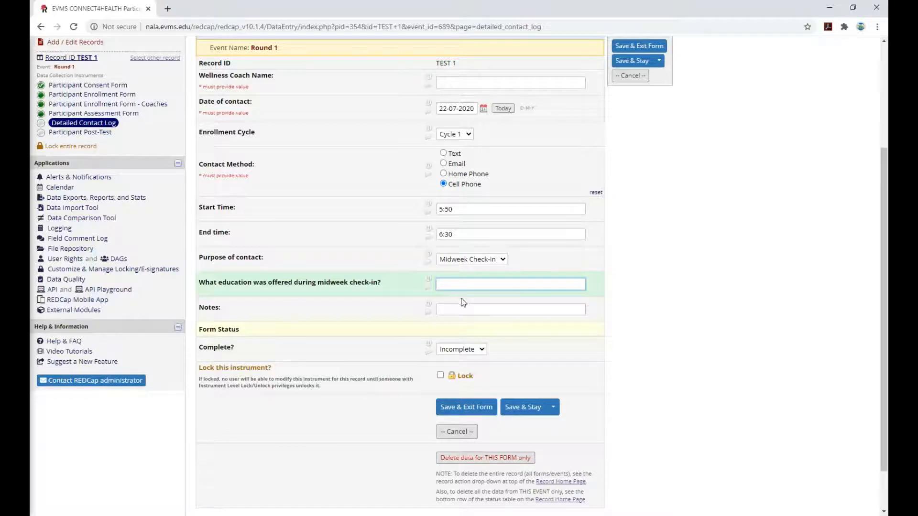
left_click(463, 306)
left_click(463, 262)
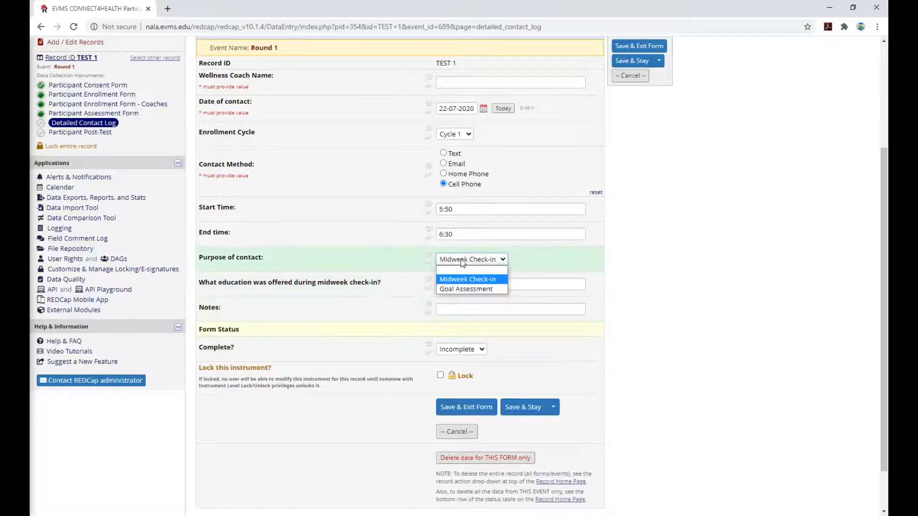
left_click(470, 290)
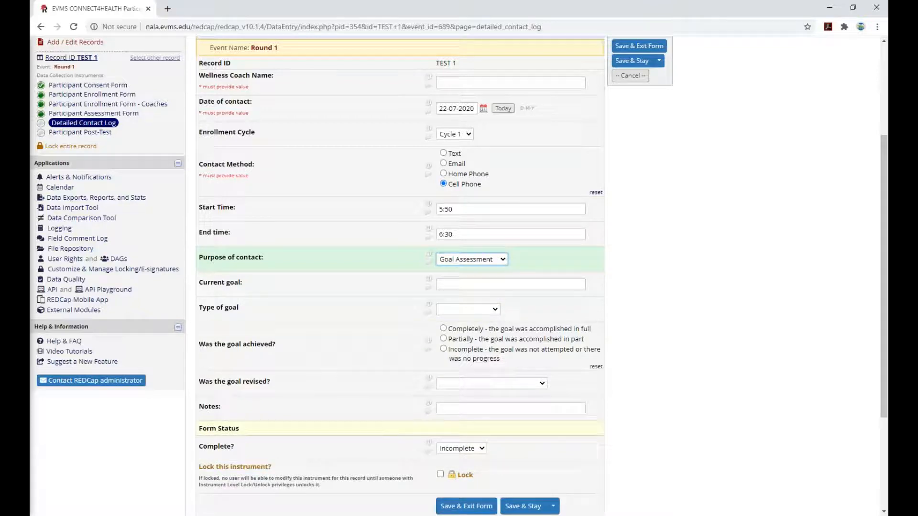
left_click(511, 284)
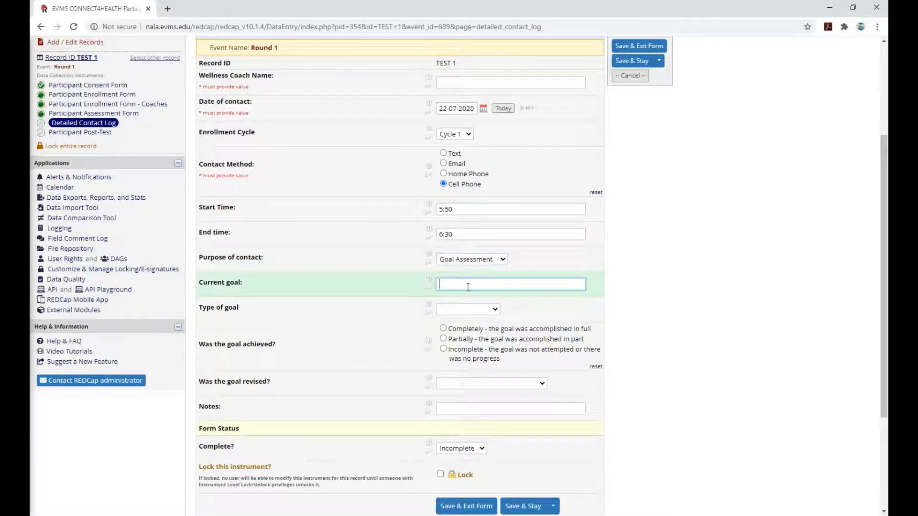
left_click(469, 309)
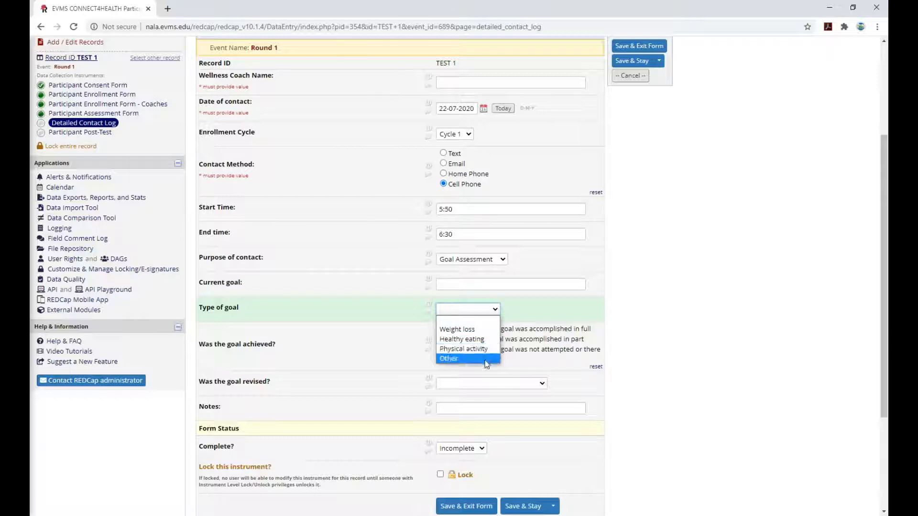
left_click(625, 343)
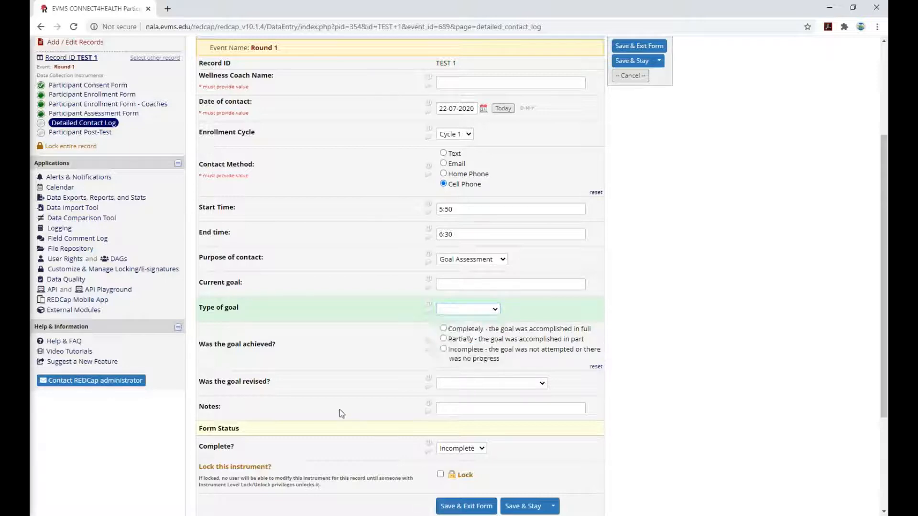
scroll(455, 363, "down", 1)
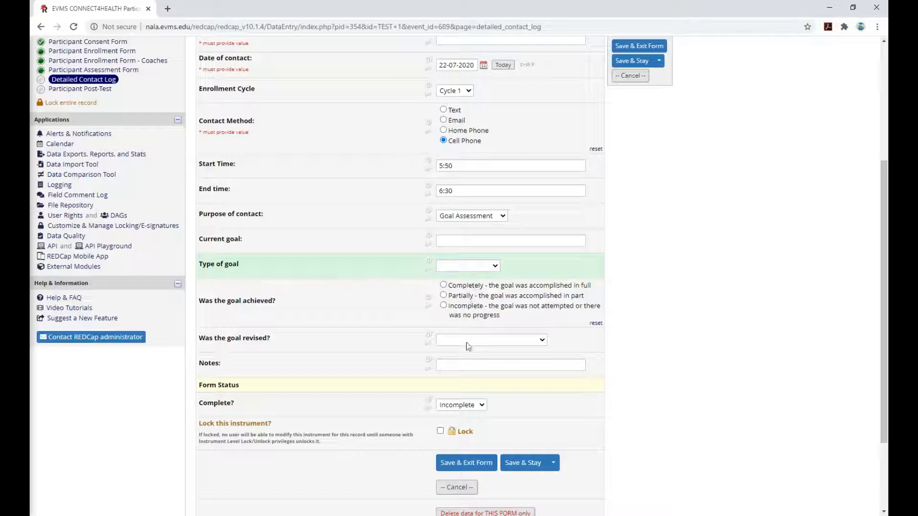
left_click(465, 363)
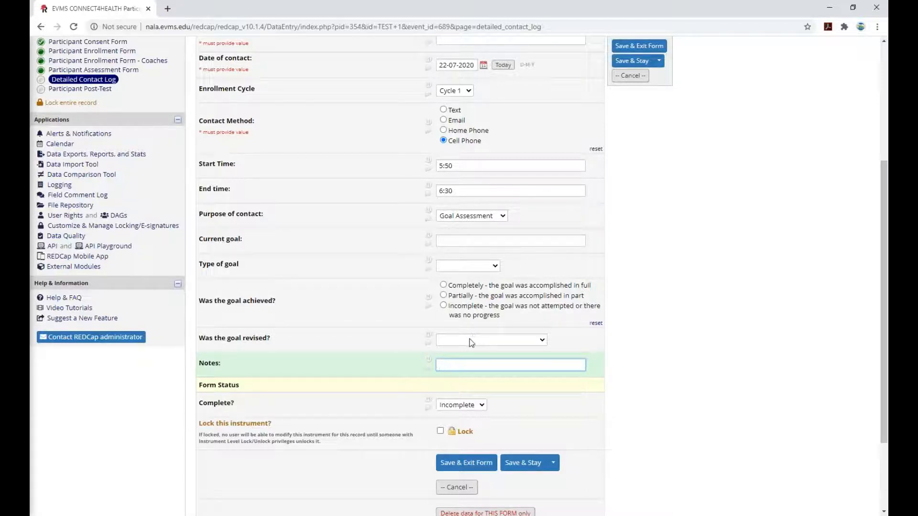
left_click(471, 341)
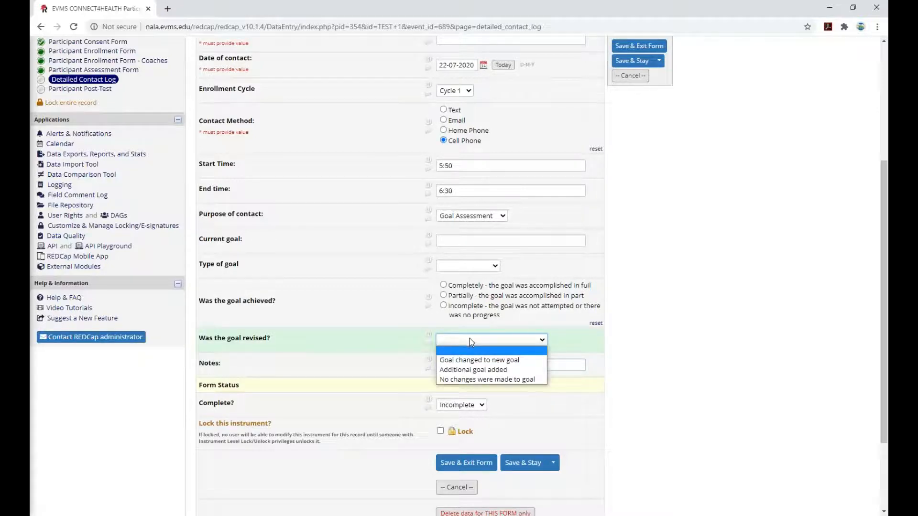
left_click(469, 340)
scroll(610, 298, "up", 3)
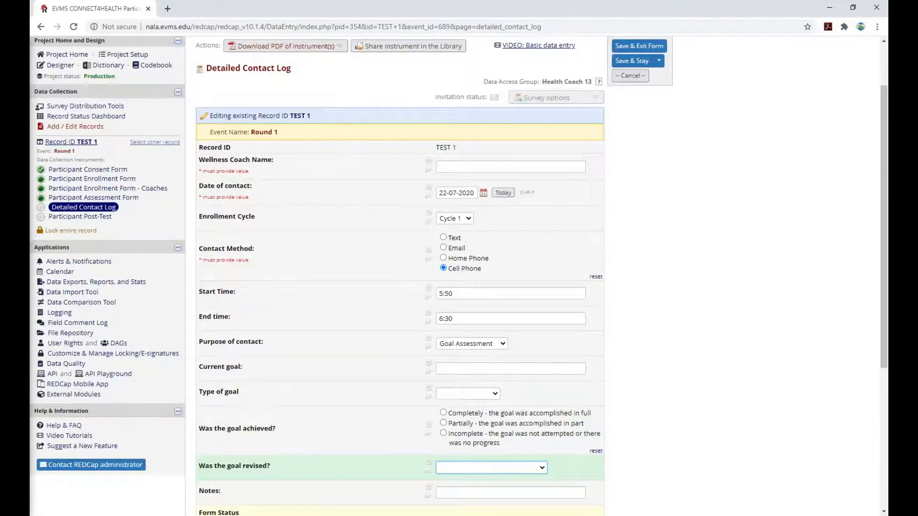
scroll(526, 299, "down", 5)
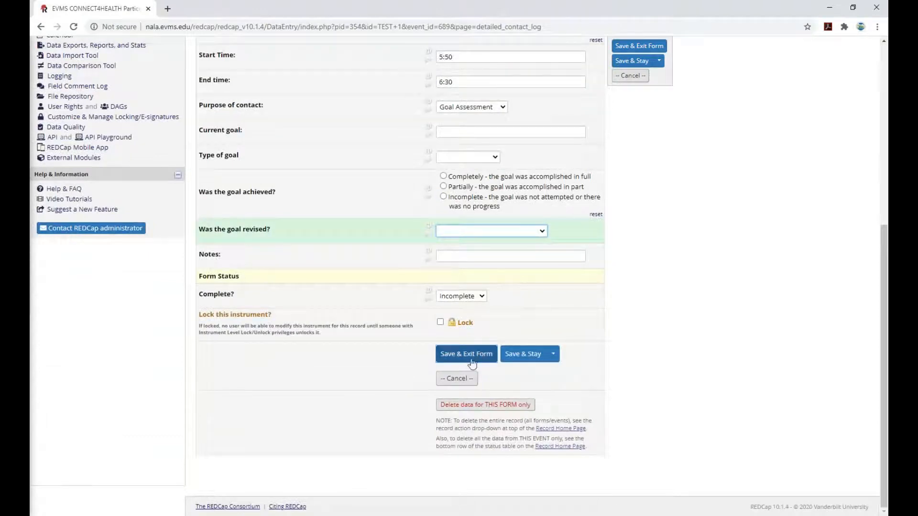
Mark the contact log Complete and try saving, dismissing the required-fields warning.
left_click(462, 297)
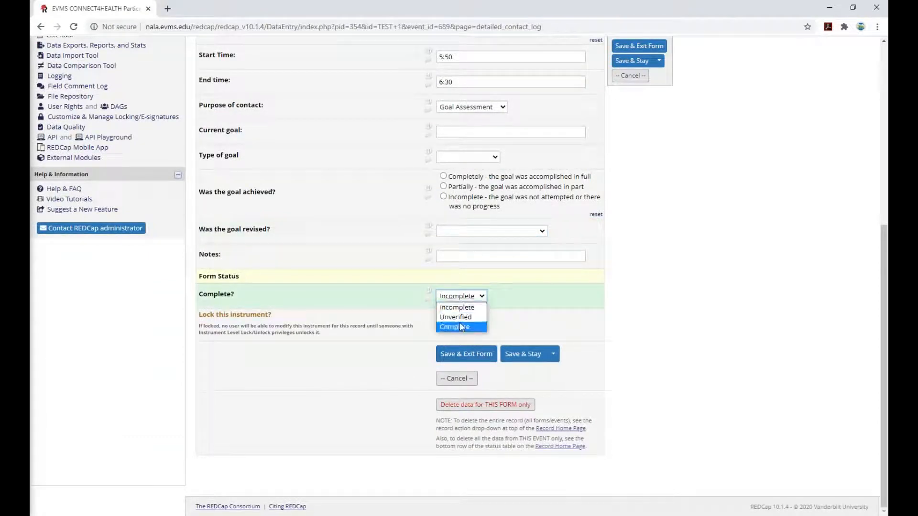
left_click(458, 326)
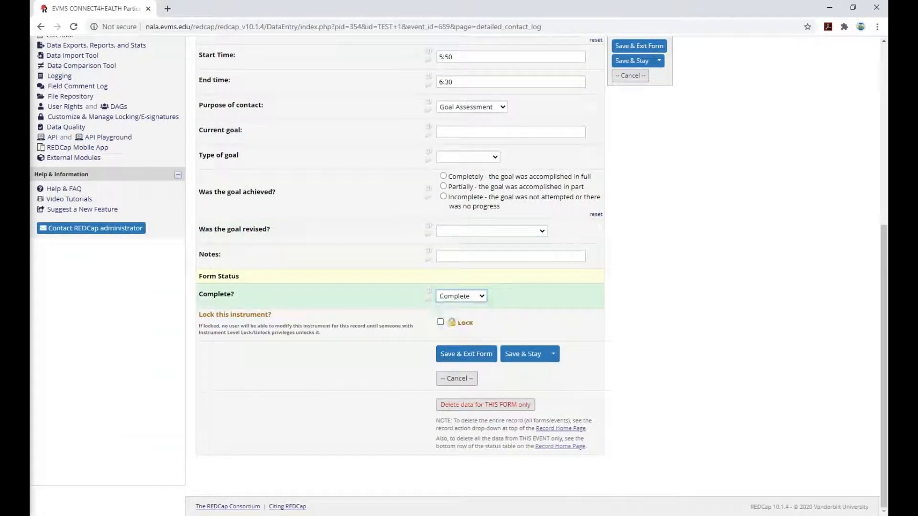
left_click(476, 358)
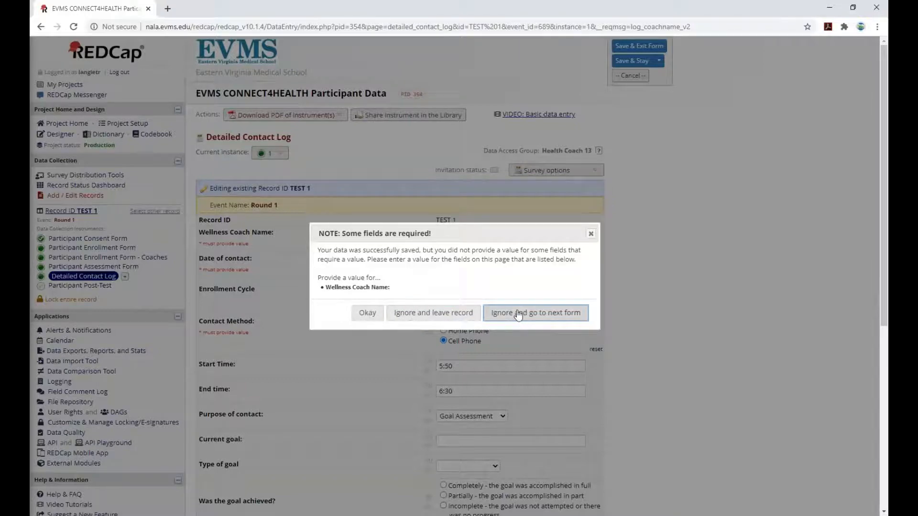
left_click(367, 313)
Enter 'Test' as the Wellness Coach Name and save the contact log.
left_click(455, 238)
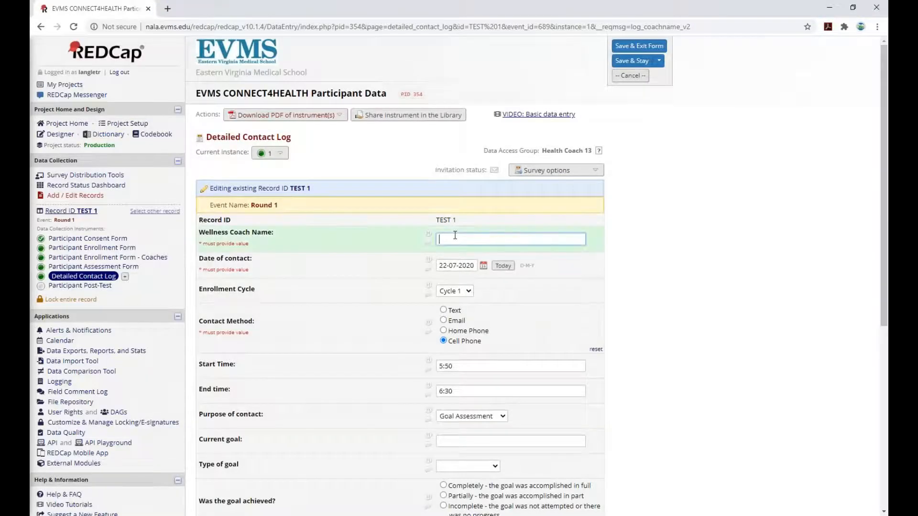
type("Test")
scroll(455, 235, "down", 10)
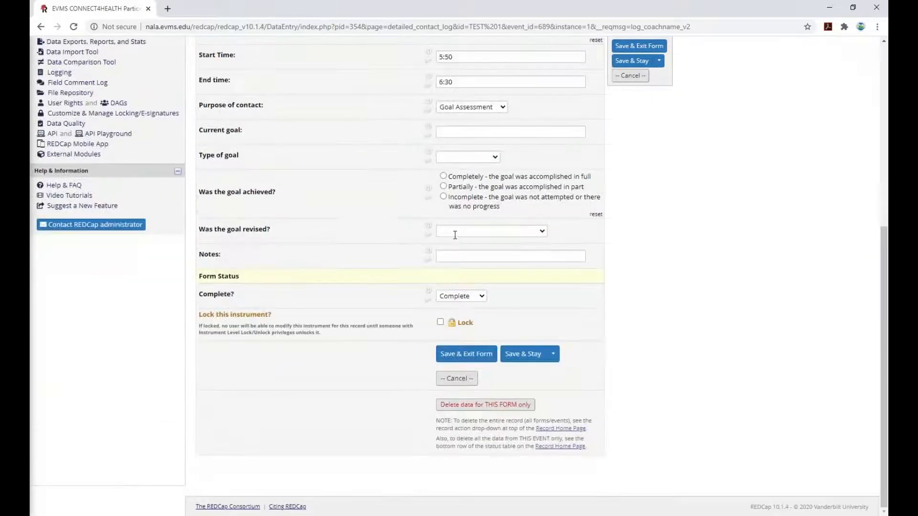
left_click(463, 357)
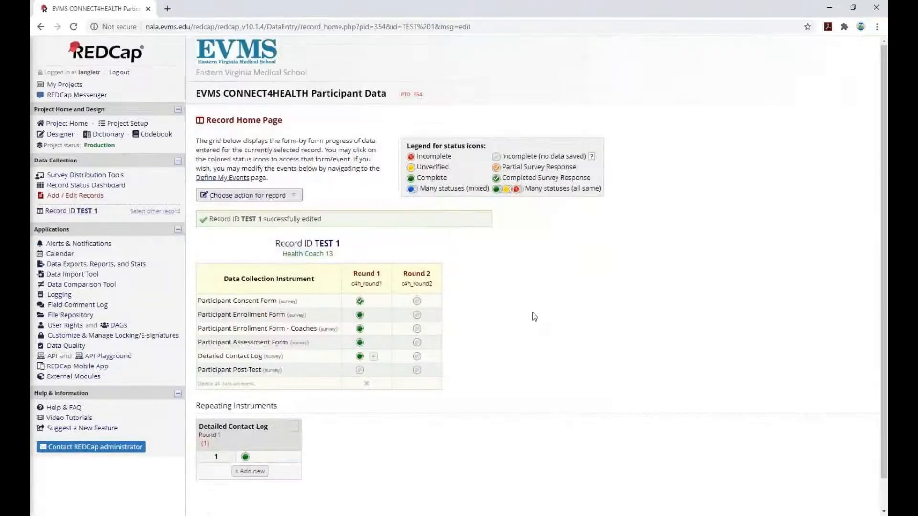
Start a second Detailed Contact Log instance, then leave it unsaved for Participant Post-Test.
left_click(374, 358)
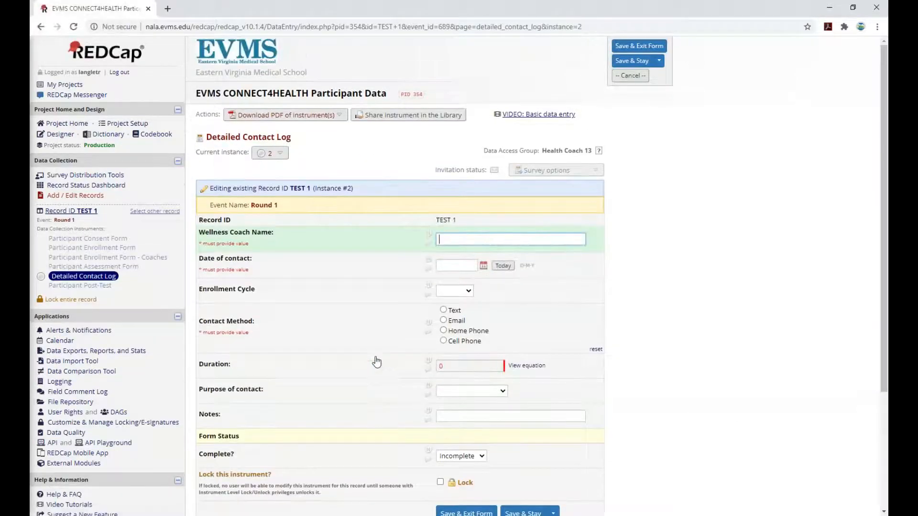
scroll(377, 362, "down", 4)
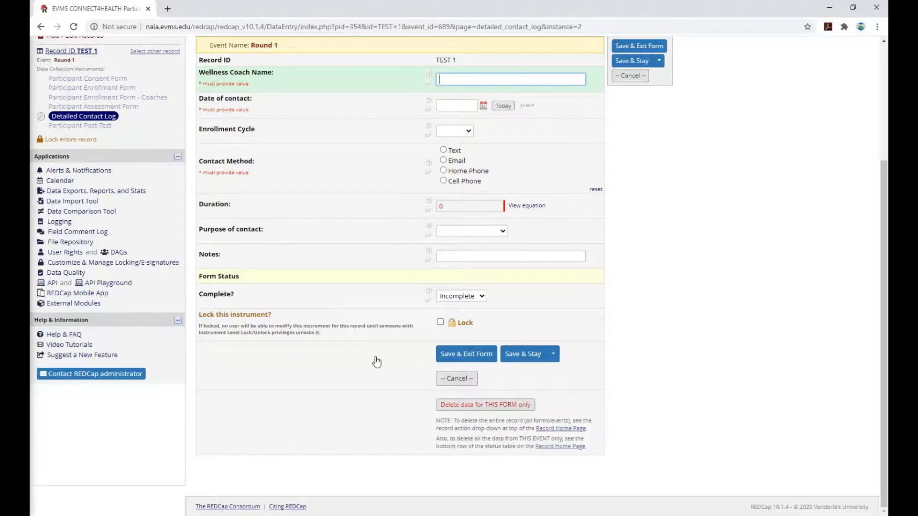
scroll(376, 362, "up", 4)
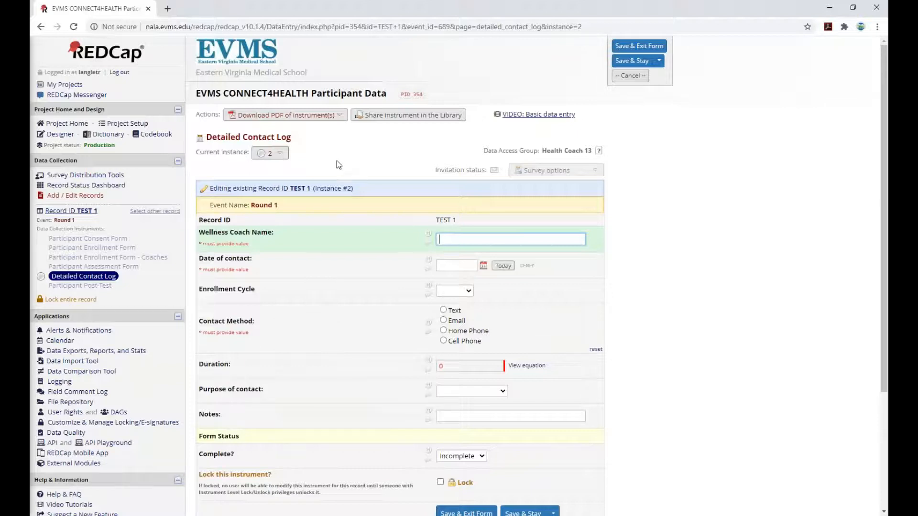
left_click(74, 287)
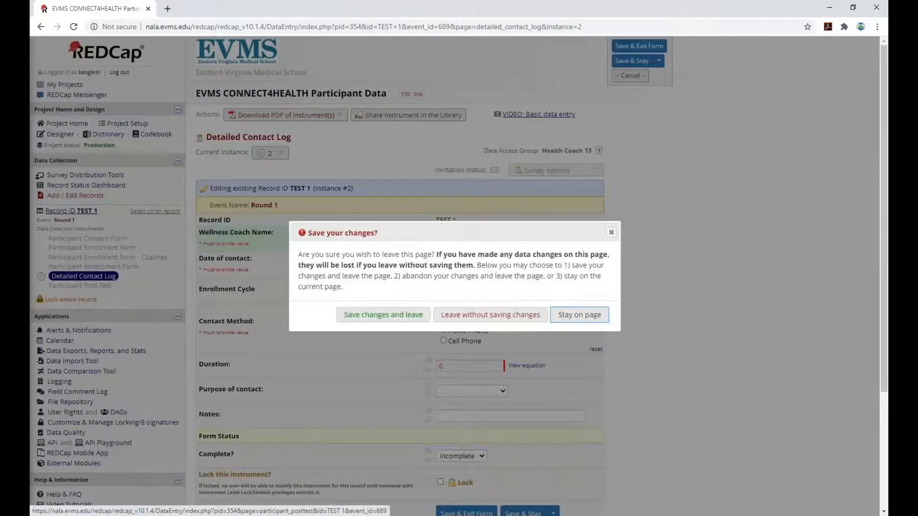
left_click(519, 321)
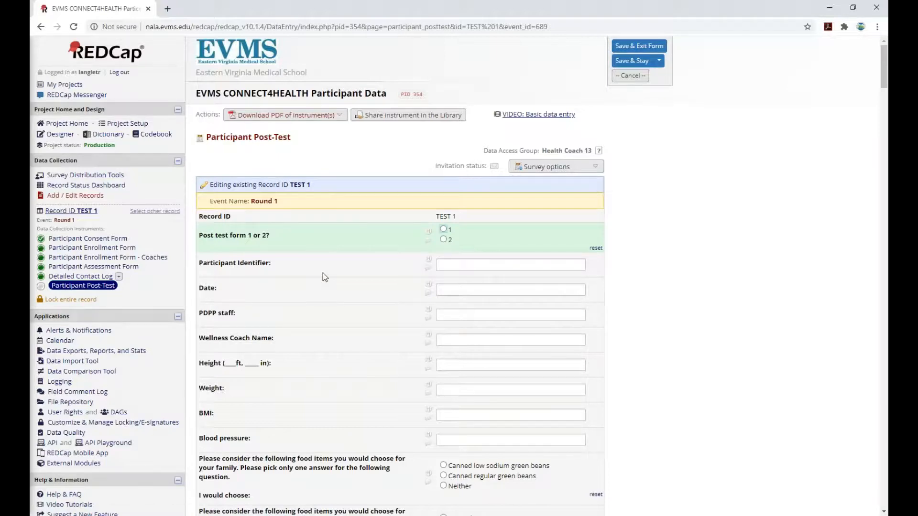
Choose Complete in the Complete? dropdown under Form Status, leaving the post-test questions blank.
scroll(322, 273, "down", 2)
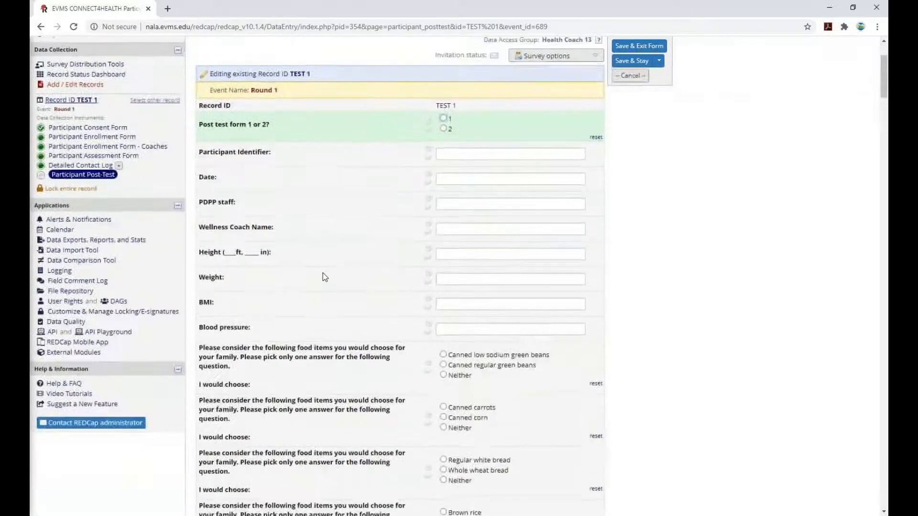
scroll(322, 273, "up", 1)
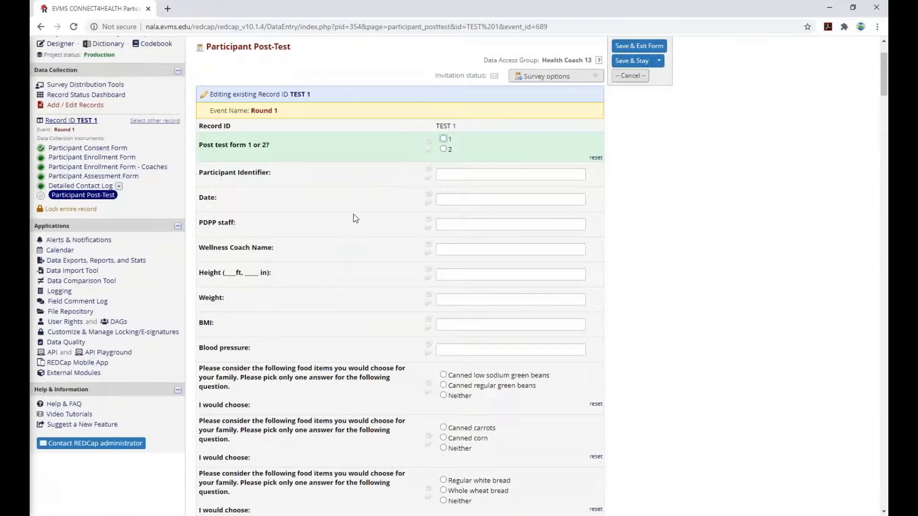
scroll(353, 214, "down", 3)
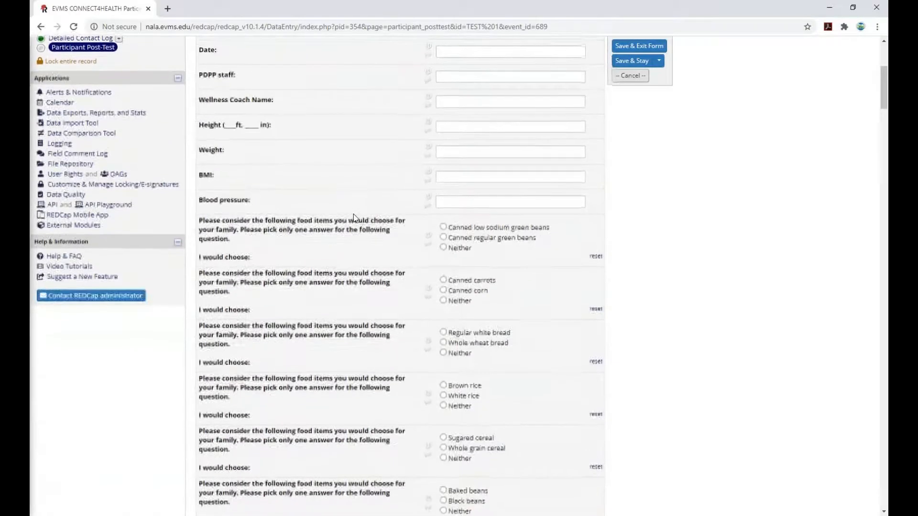
scroll(354, 216, "down", 3)
scroll(334, 366, "up", 2)
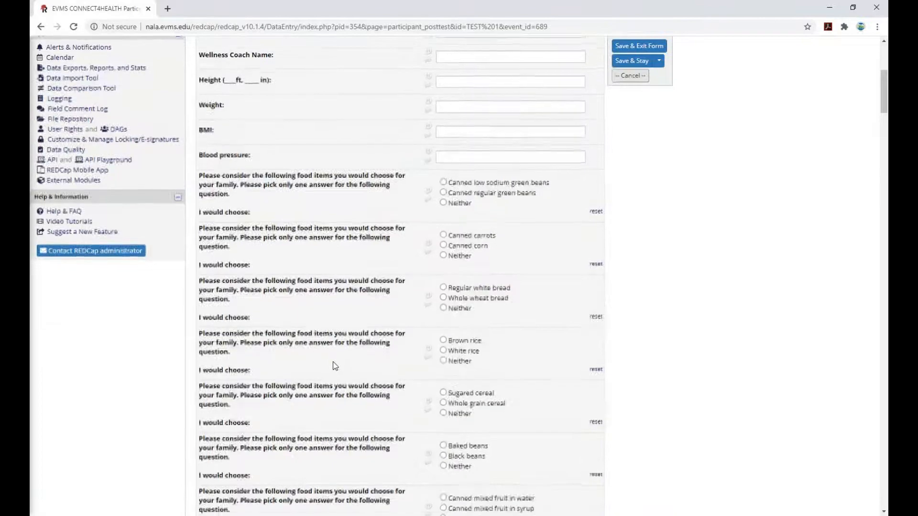
scroll(334, 365, "down", 5)
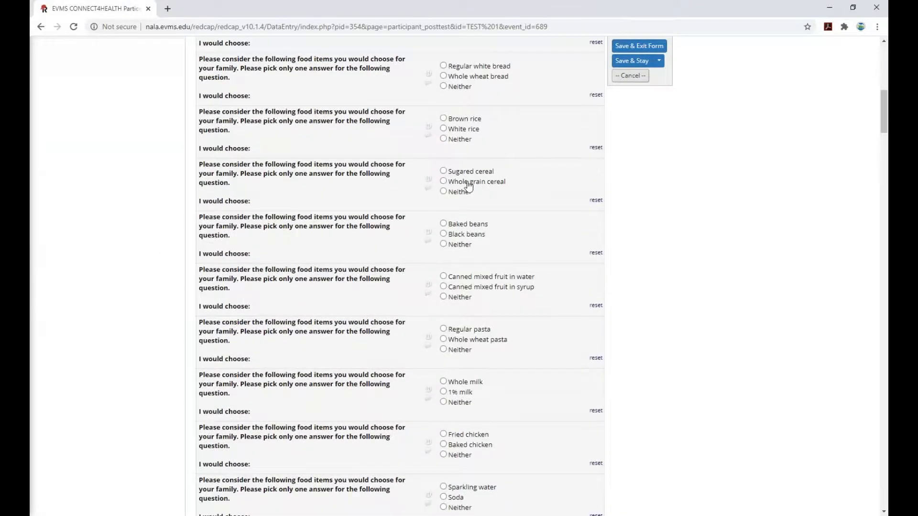
scroll(442, 184, "down", 11)
scroll(467, 187, "down", 19)
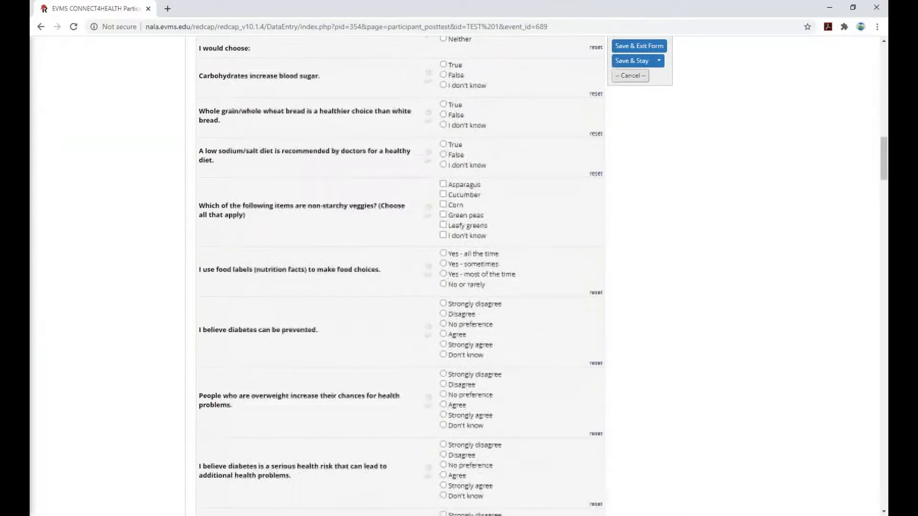
scroll(459, 277, "down", 20)
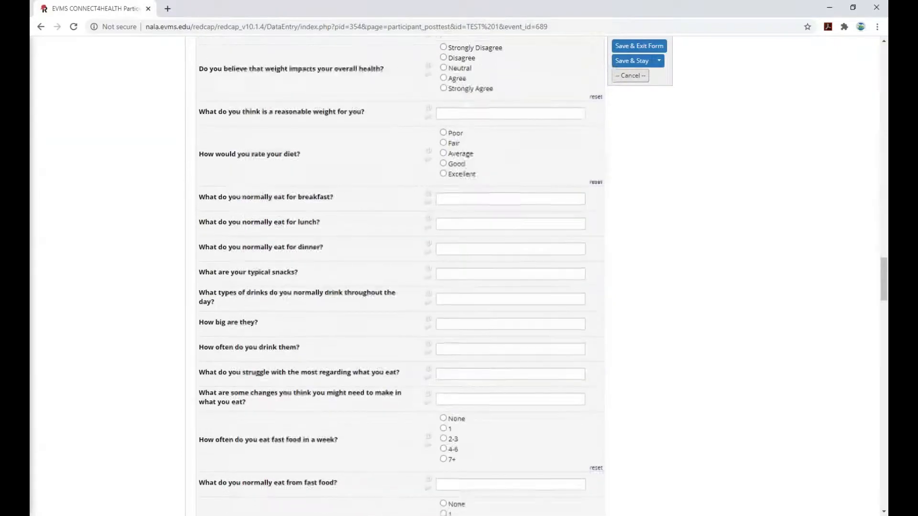
scroll(459, 278, "down", 15)
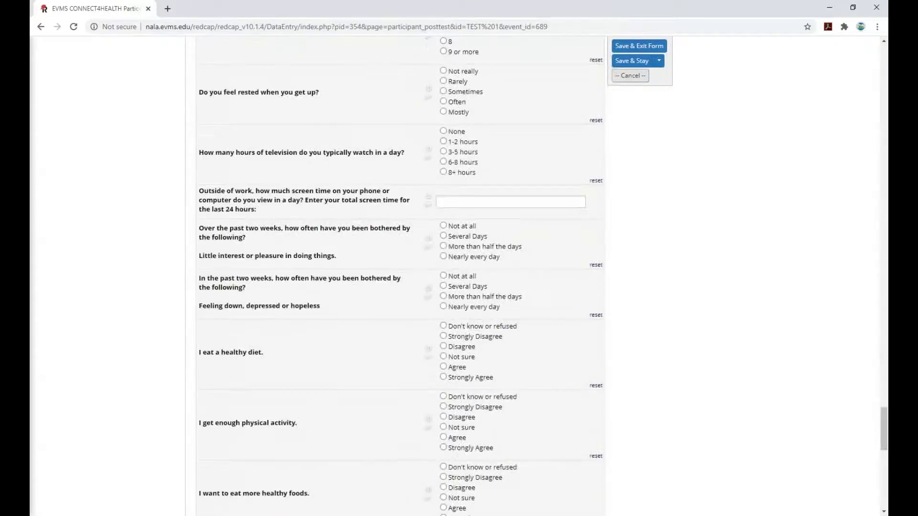
scroll(459, 277, "down", 3)
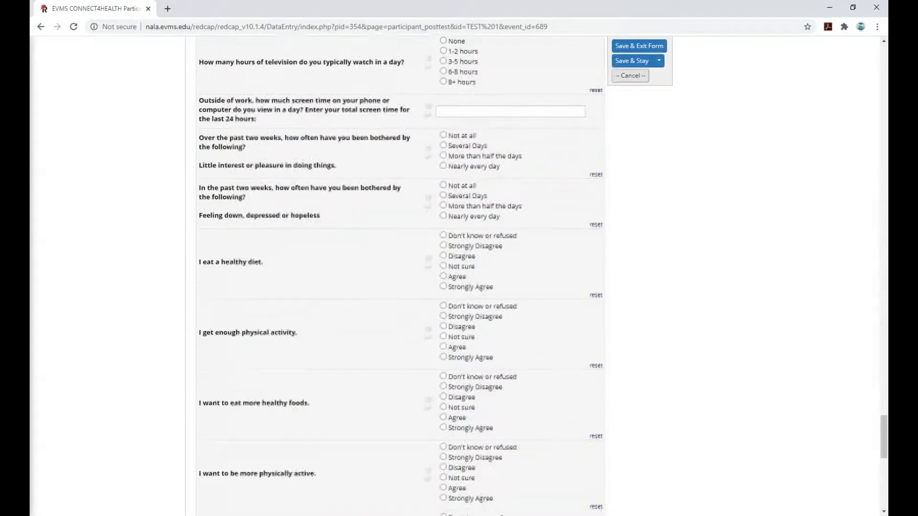
scroll(459, 277, "down", 10)
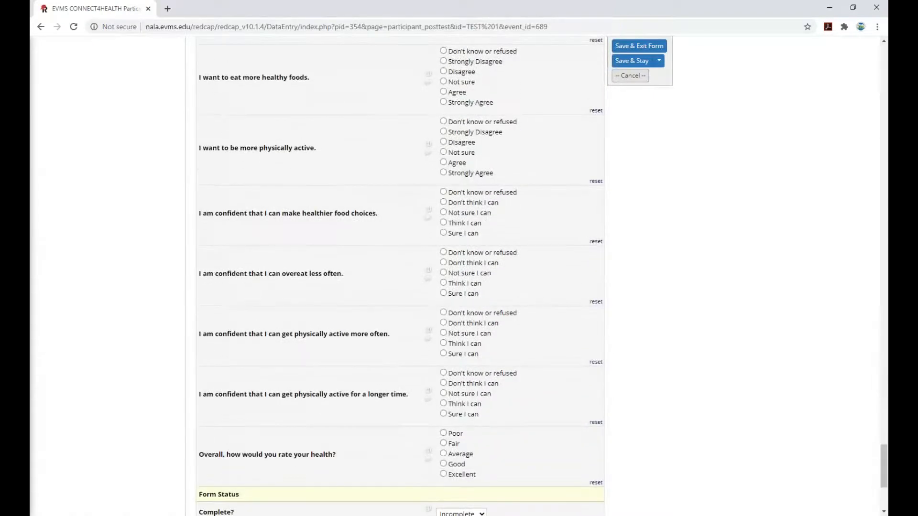
scroll(459, 277, "up", 15)
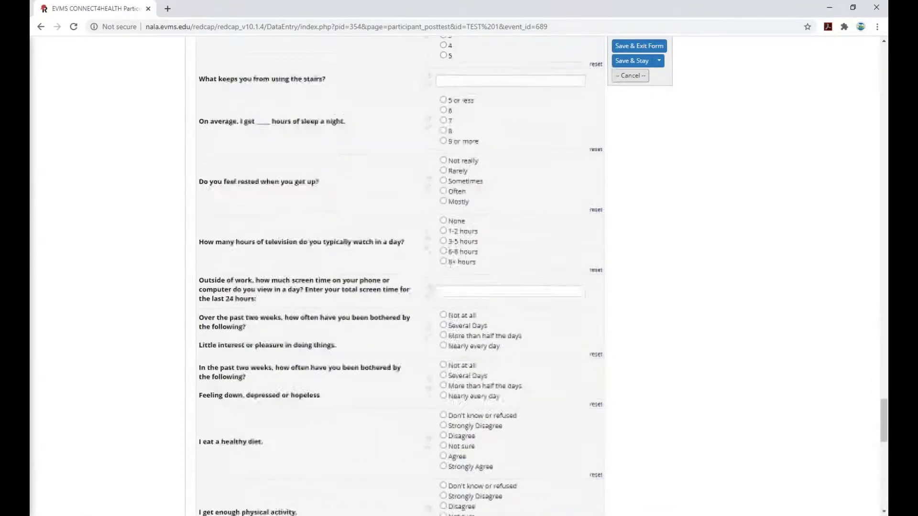
scroll(459, 277, "up", 7)
scroll(459, 277, "down", 20)
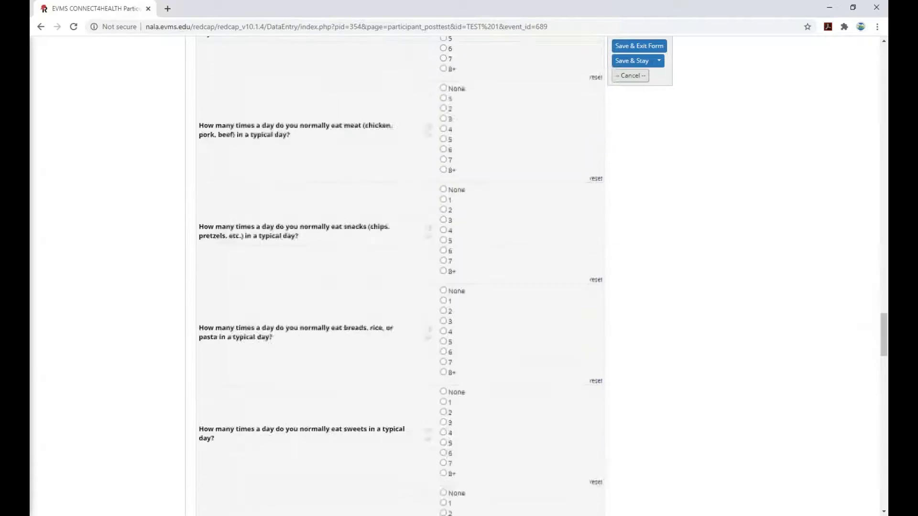
scroll(459, 277, "down", 10)
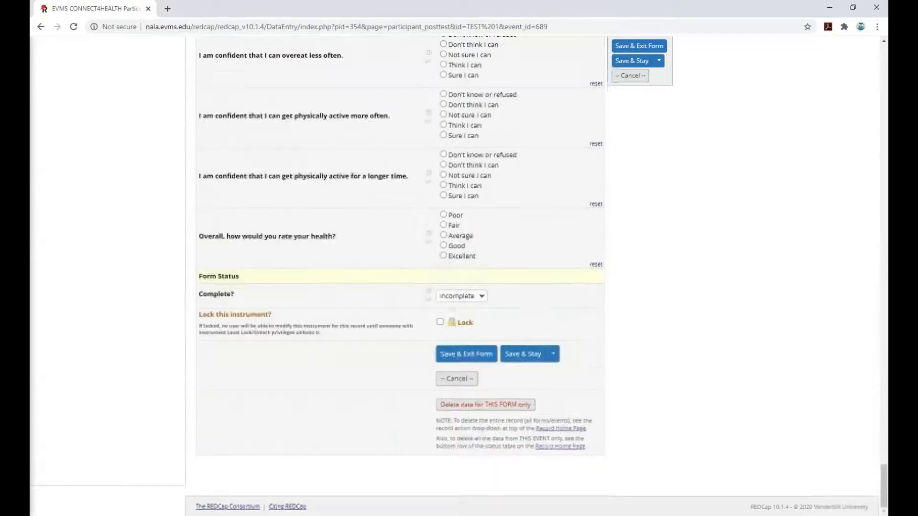
left_click(475, 296)
left_click(455, 327)
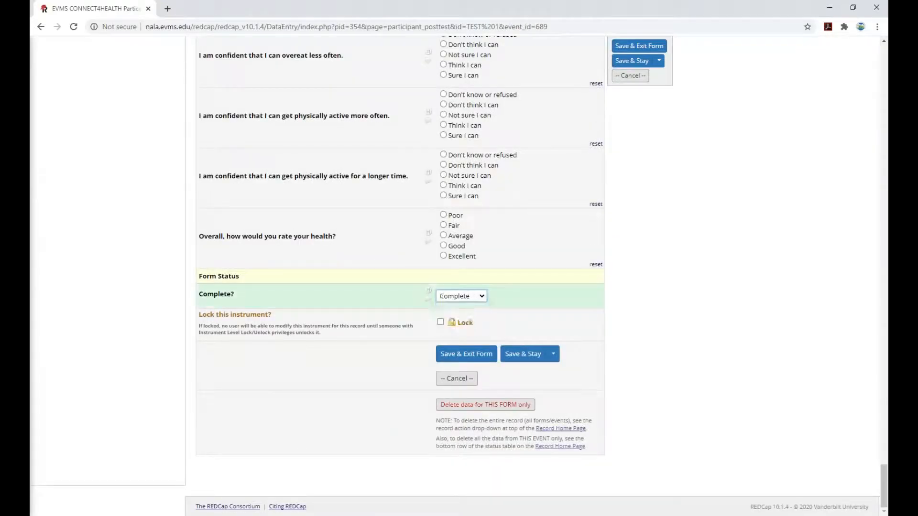
scroll(559, 197, "up", 10)
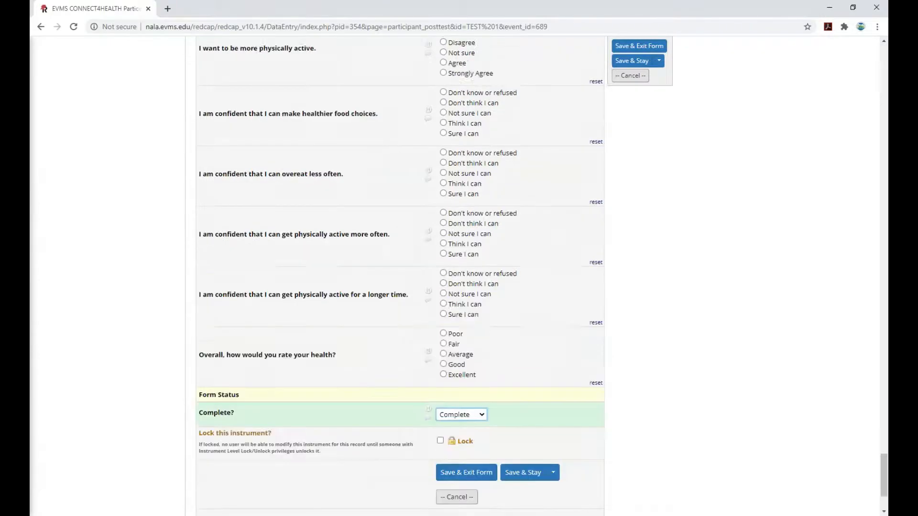
scroll(317, 275, "up", 15)
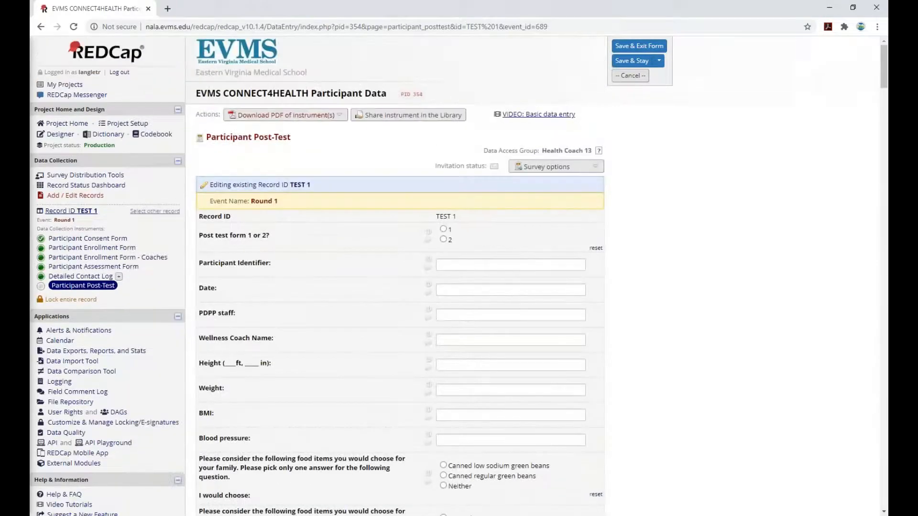